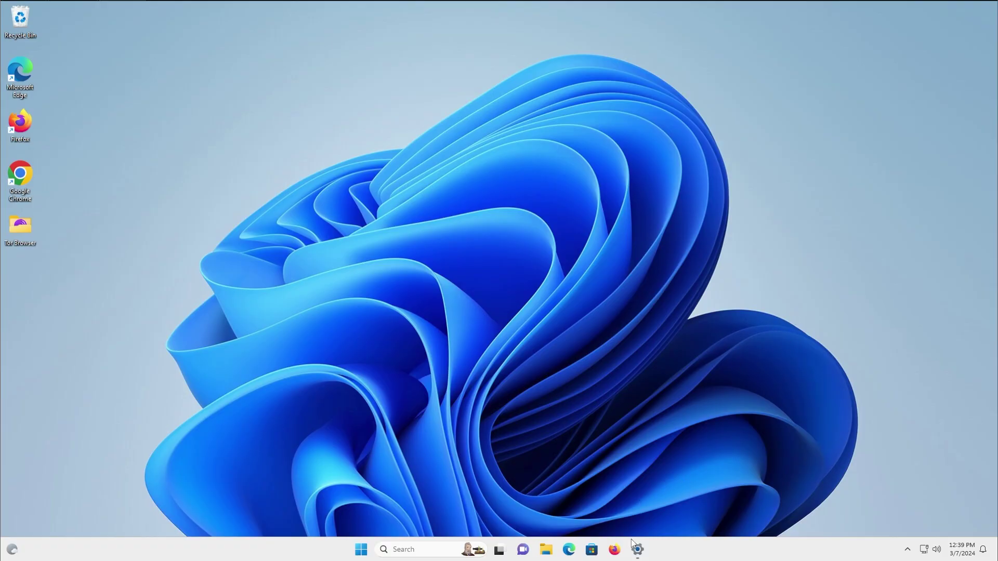
- Start Firefox from the Windows taskbar
left_click(614, 551)
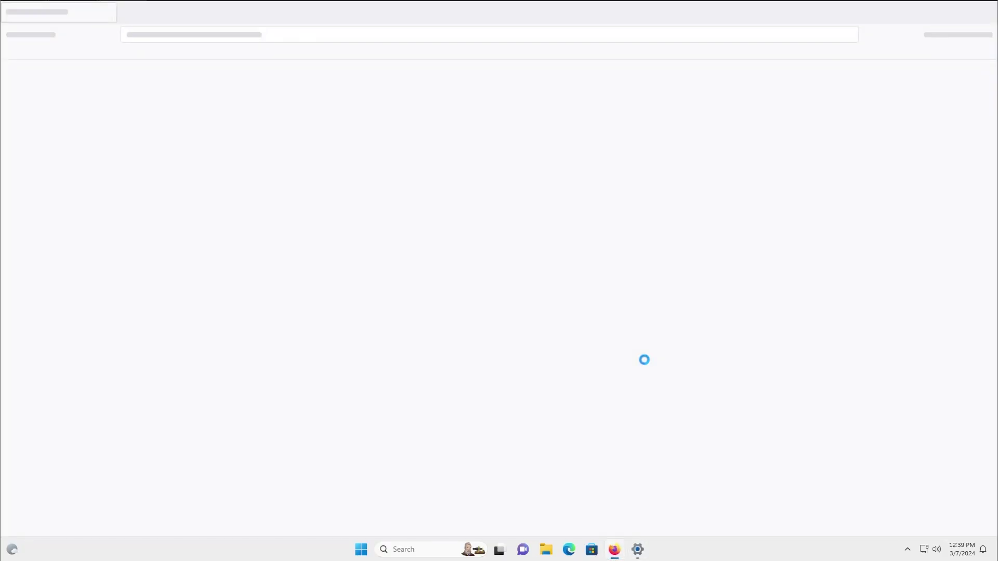
- Search the web for 'tails os' from the address bar
left_click(309, 36)
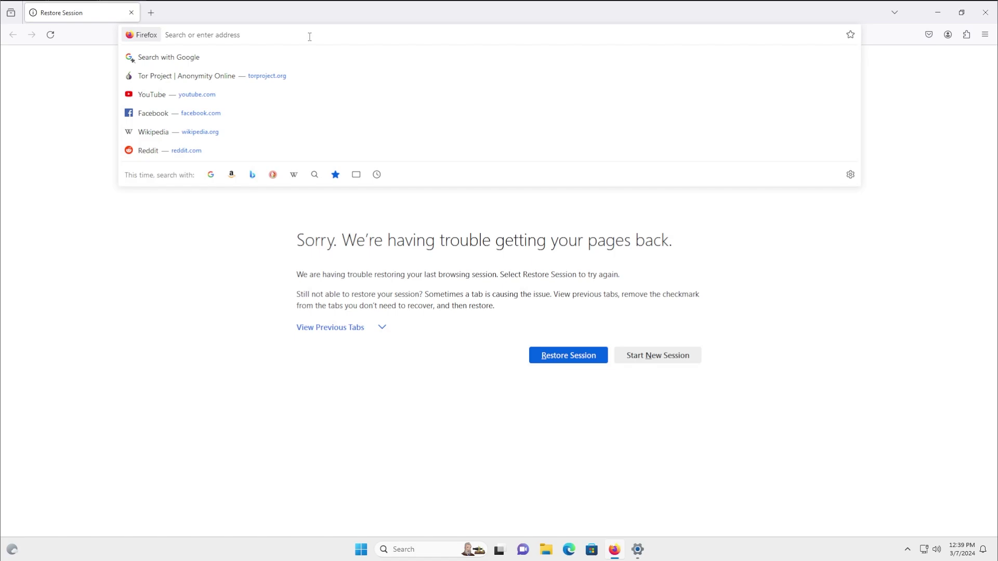
type("tails os")
key("Return")
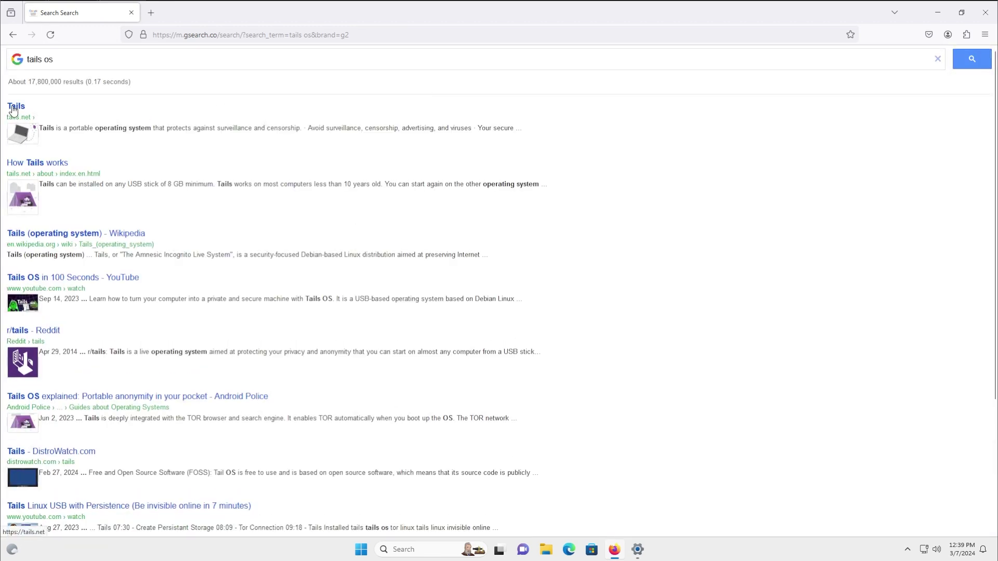
- Open the official Tails site, close the search tab and zoom the page to 120%
left_click(13, 107)
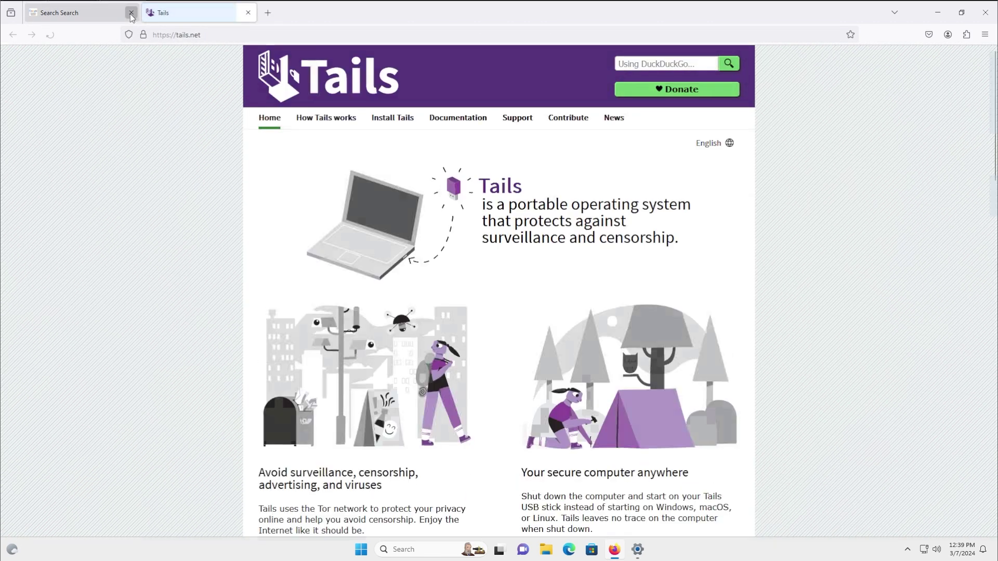
left_click(132, 14)
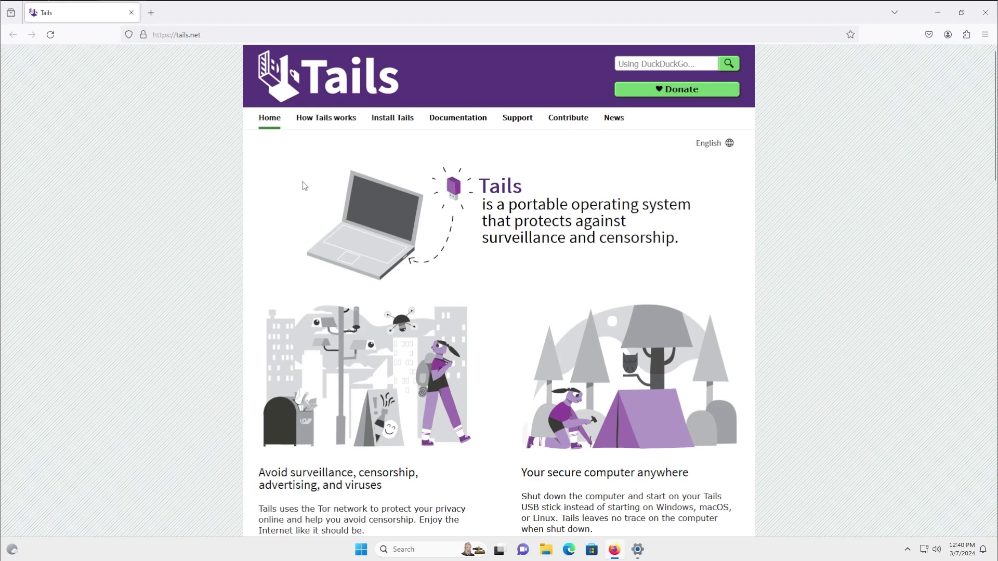
key("ctrl+plus")
key("ctrl+plus")
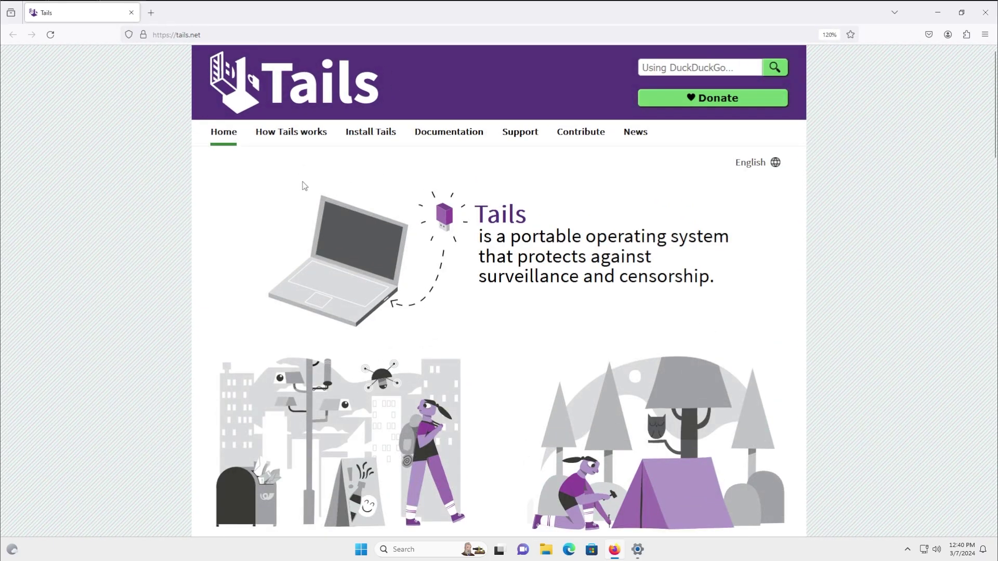
- Go through Install Tails to the USB-stick download page and download the Tails 6.0 image
left_click(351, 138)
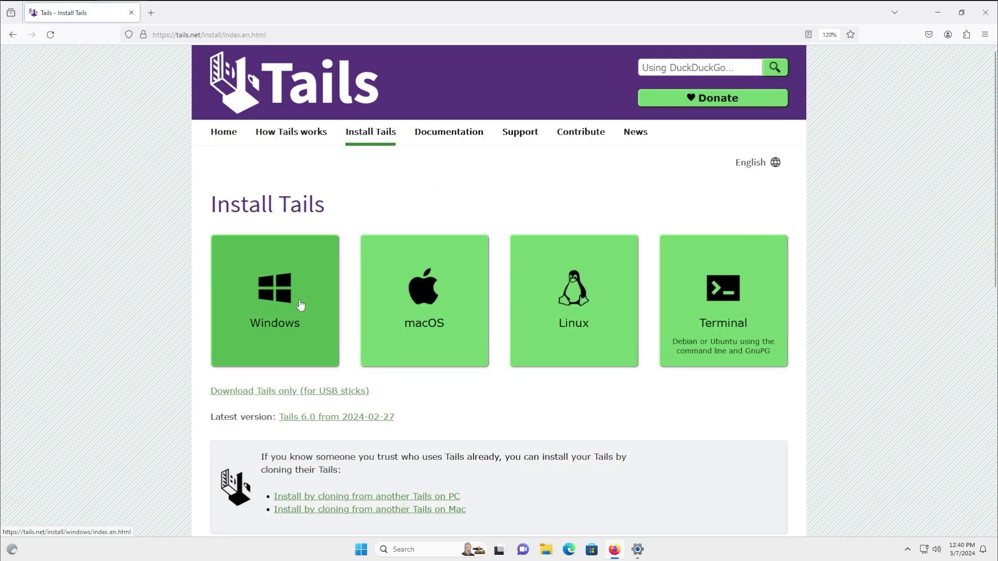
left_click(307, 392)
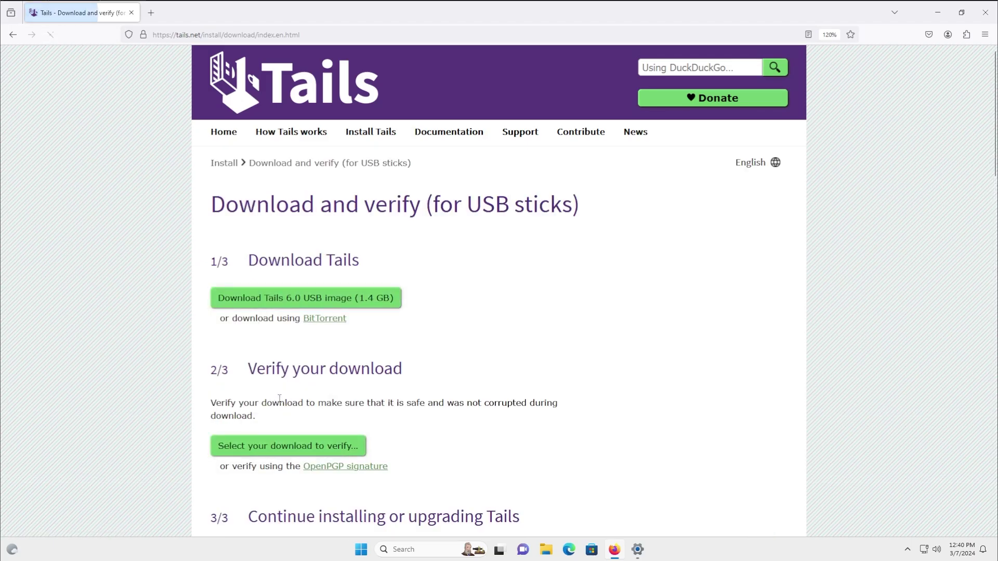
left_click(308, 305)
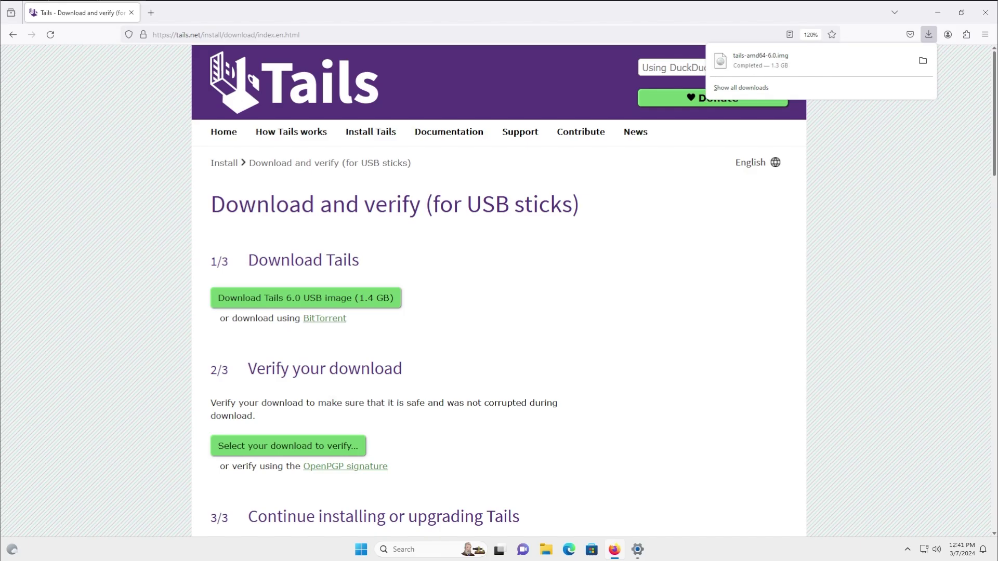
- Select tails-amd64-6.0.img from the Downloads folder for the site's verification check
left_click(341, 455)
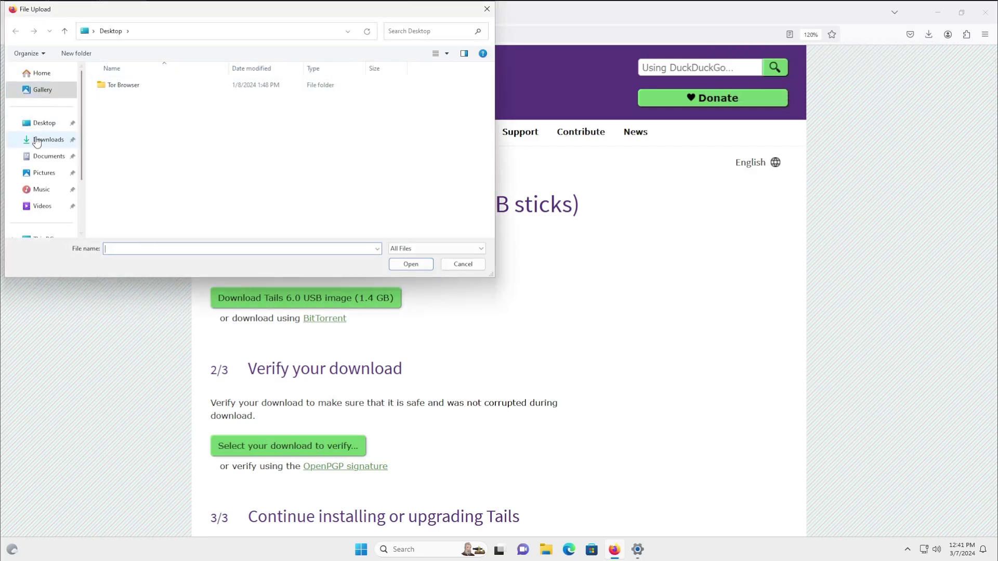
left_click(55, 138)
left_click(138, 100)
left_click(410, 265)
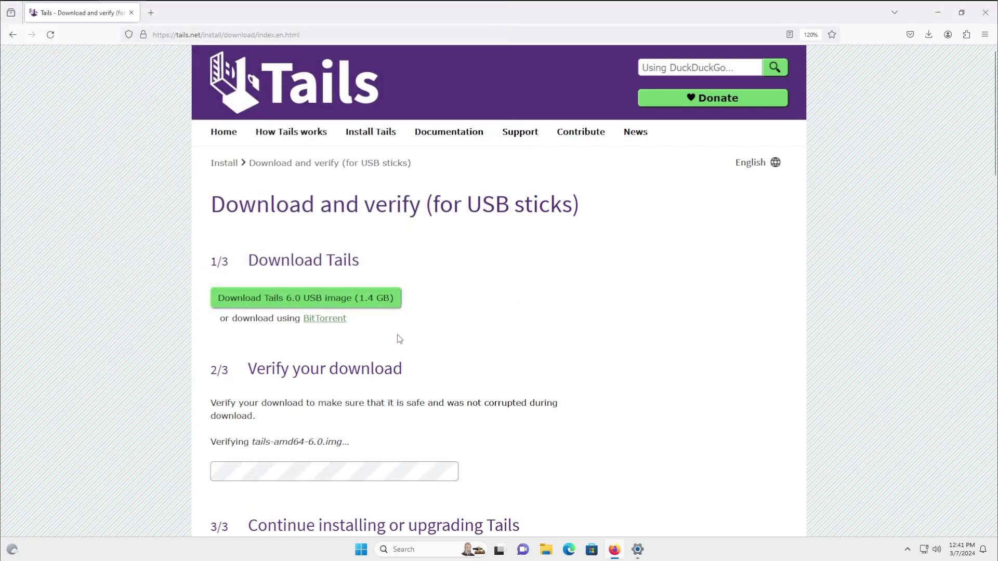
- Wait for the check to finish and confirm the 'Verification successful!' message
scroll(399, 339, "down", 2)
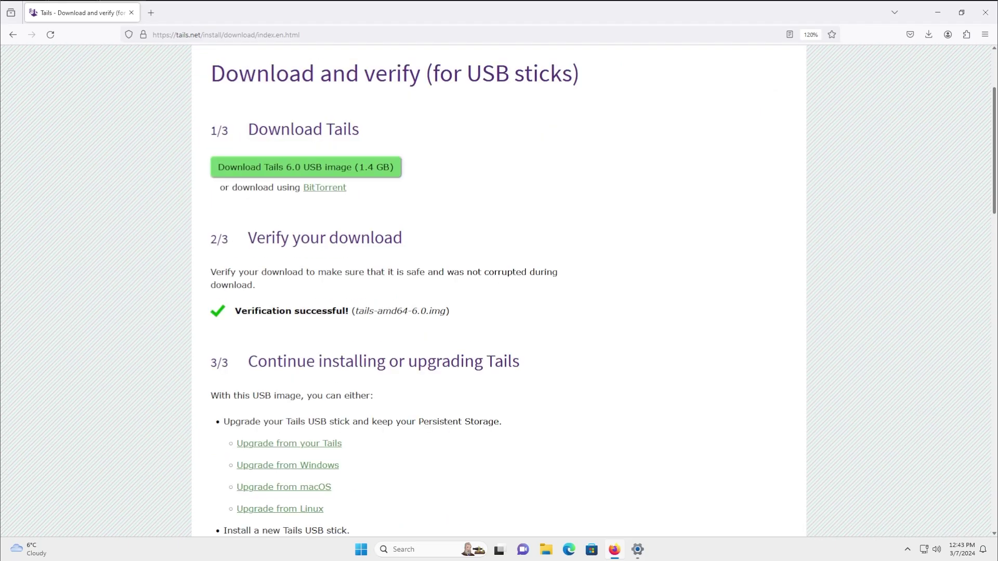
left_click_drag(235, 311, 349, 312)
left_click(375, 323)
scroll(375, 323, "down", 3)
scroll(375, 323, "down", 2)
scroll(376, 324, "up", 7)
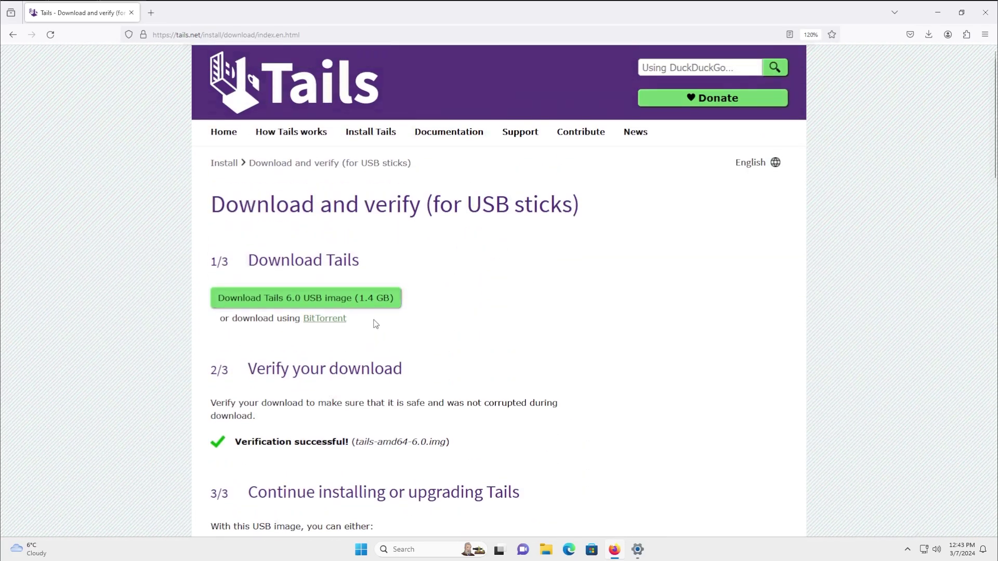
- In a new tab, search Google for 'rufus' and open the official rufus.ie site
left_click(151, 14)
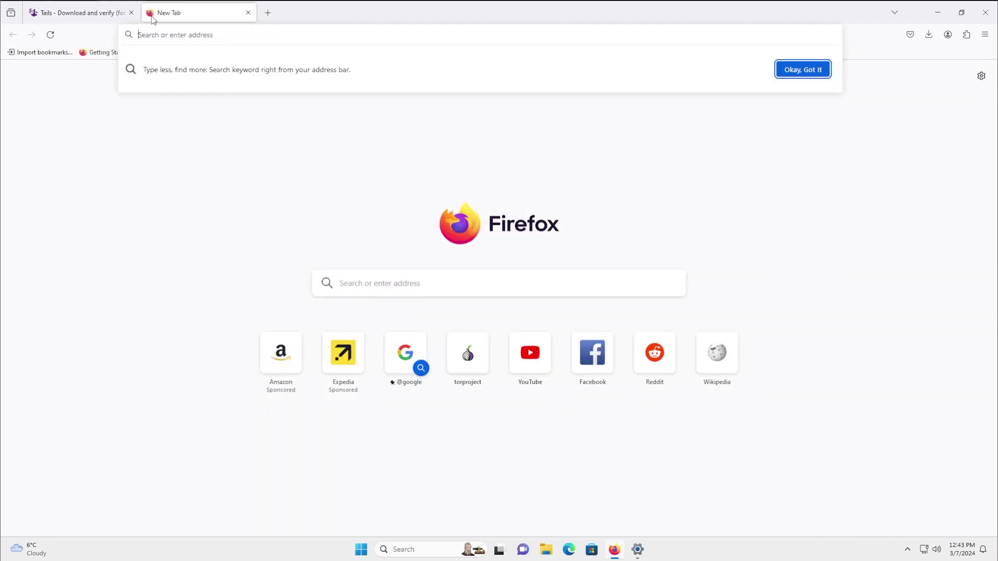
type("google.com")
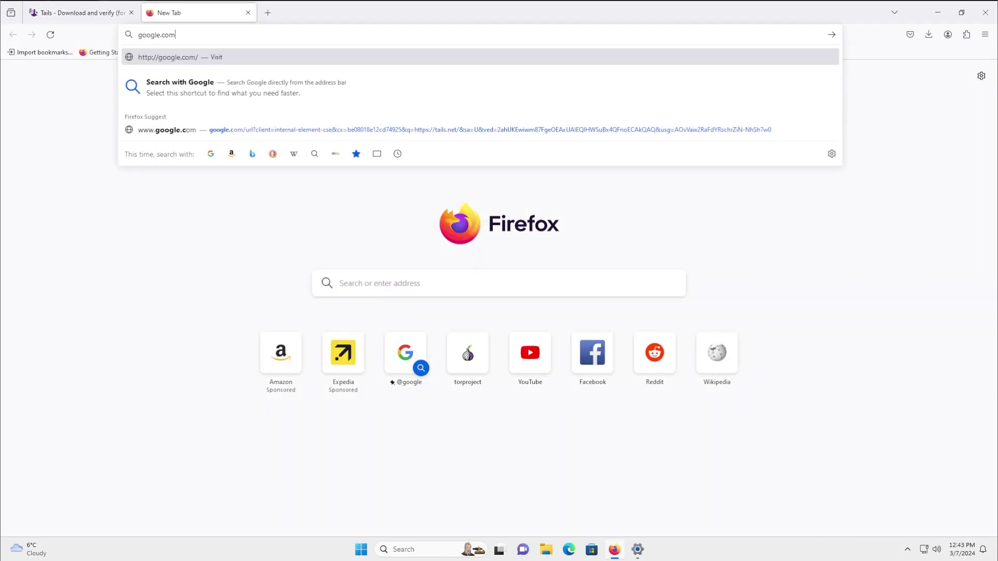
key("Return")
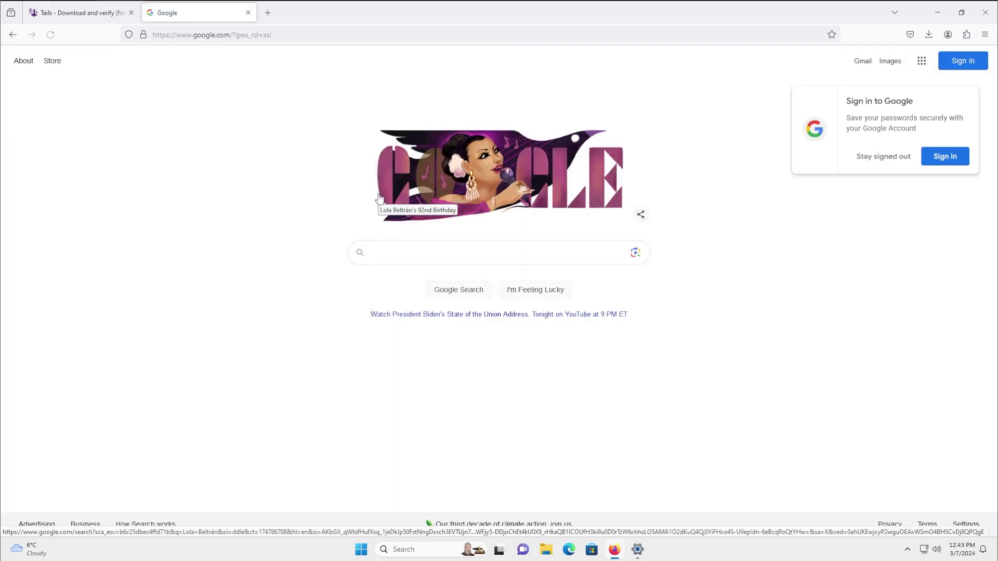
type("rufus")
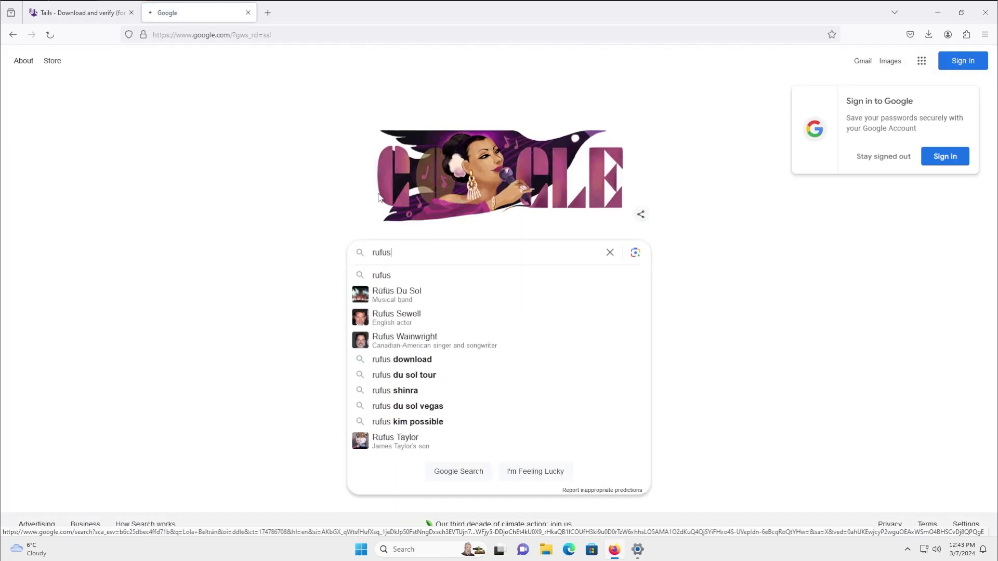
key("Return")
left_click(221, 177)
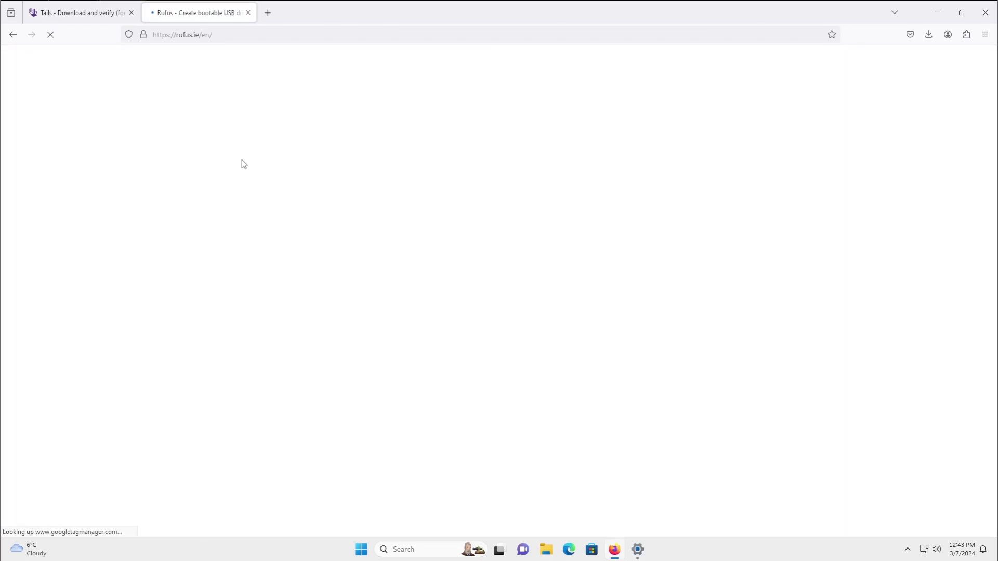
- Download rufus-4.4.exe from the Latest releases list
scroll(682, 229, "down", 7)
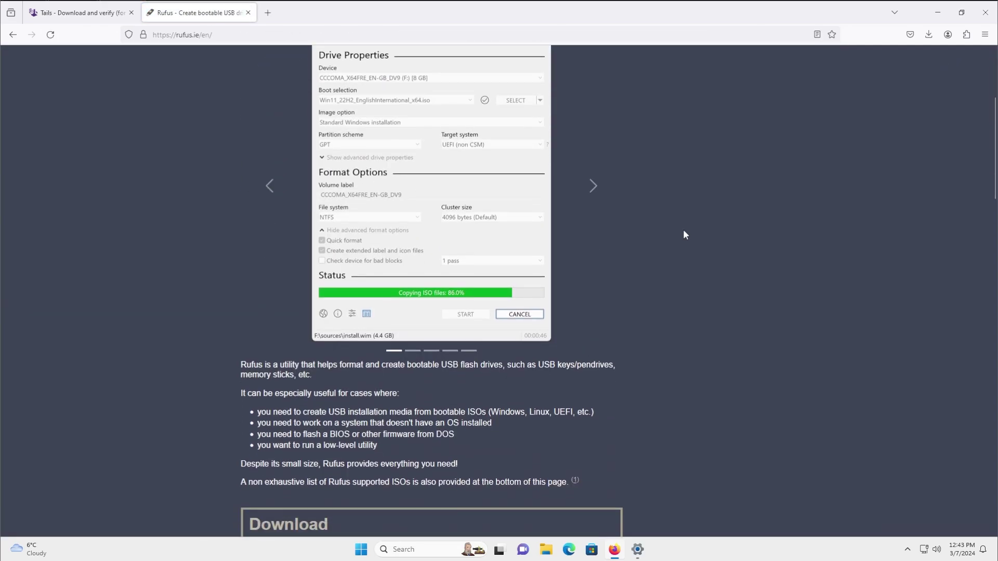
scroll(356, 283, "down", 1)
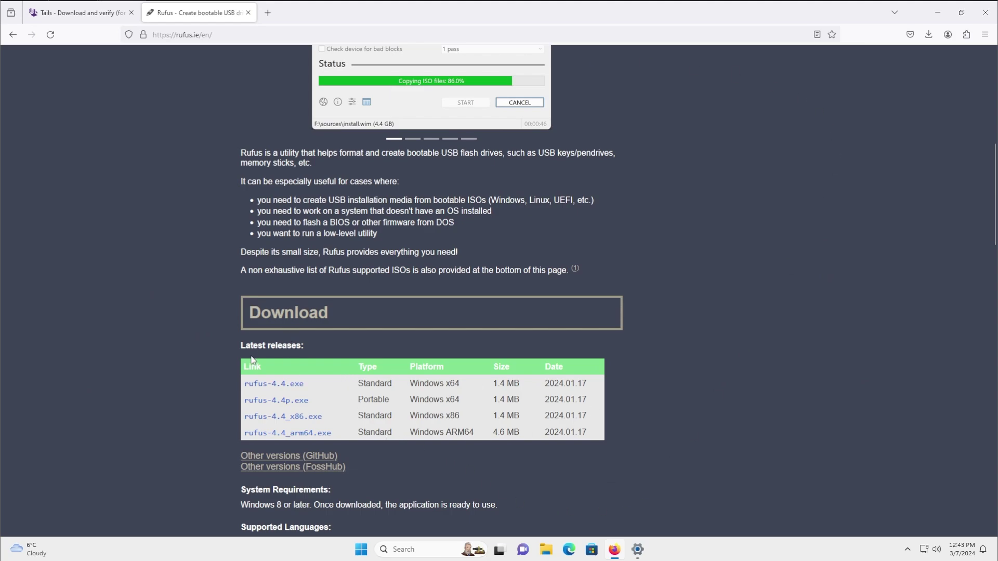
left_click(275, 384)
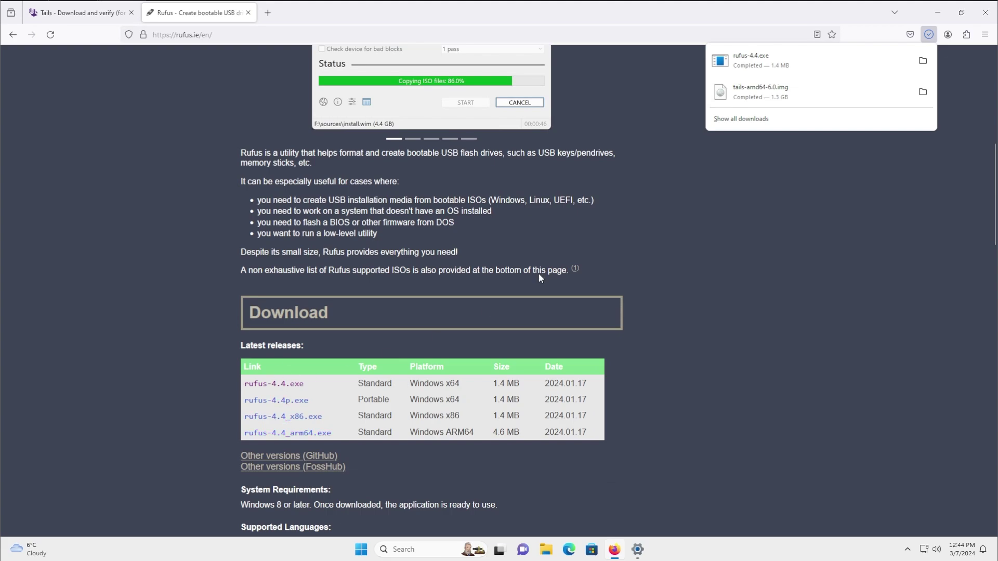
- Launch rufus-4.4.exe, allow online update checks, and choose the 65 GB TAILS stick as device
left_click(808, 65)
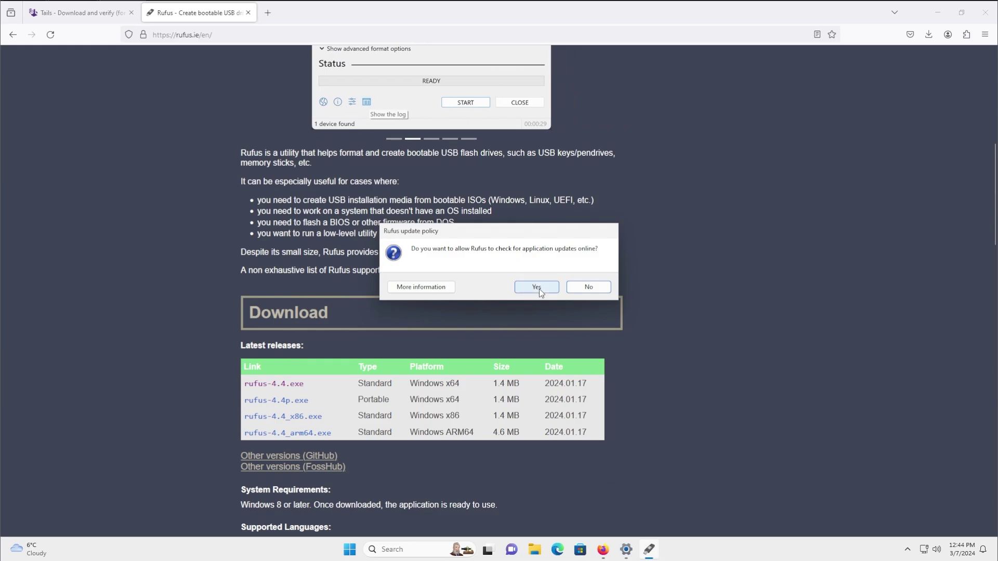
left_click(538, 288)
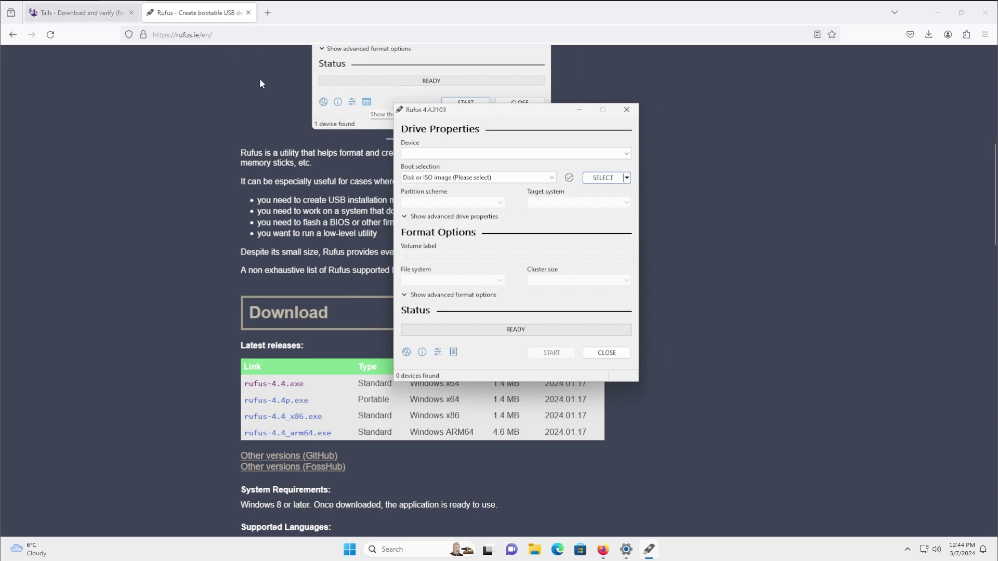
left_click(624, 155)
left_click(484, 151)
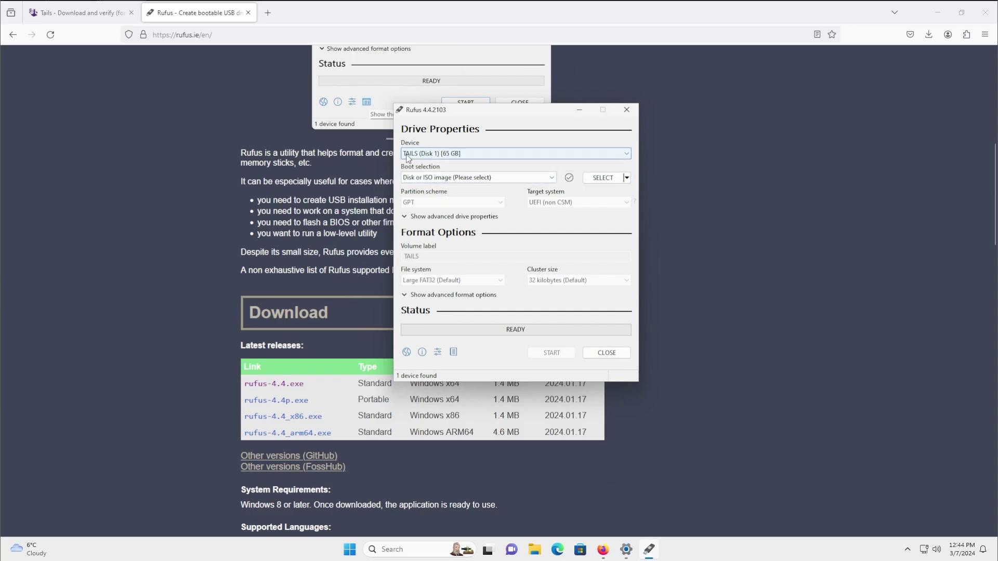
- Keep 'Disk or ISO image' as the boot selection and browse for the image file
left_click(552, 178)
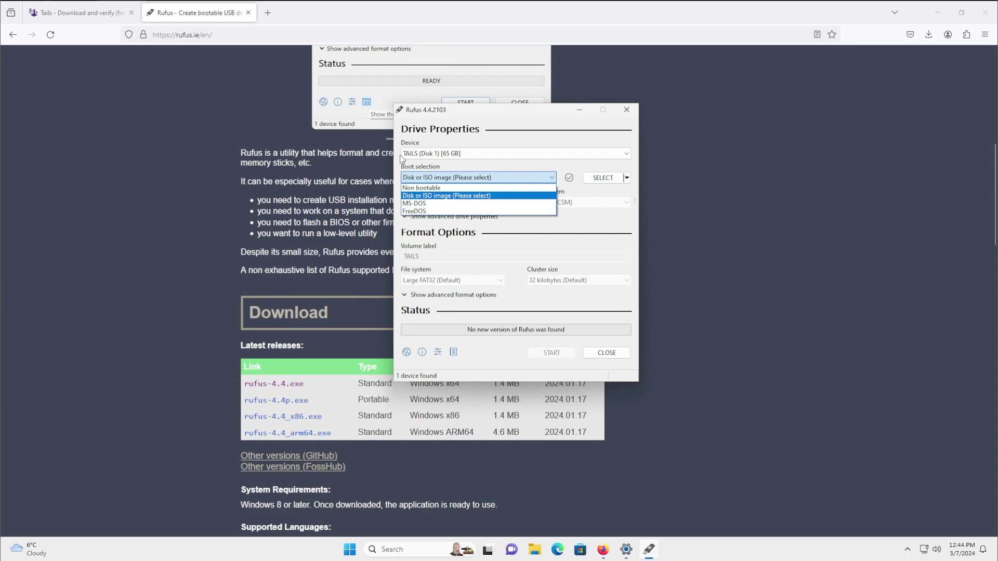
left_click(404, 156)
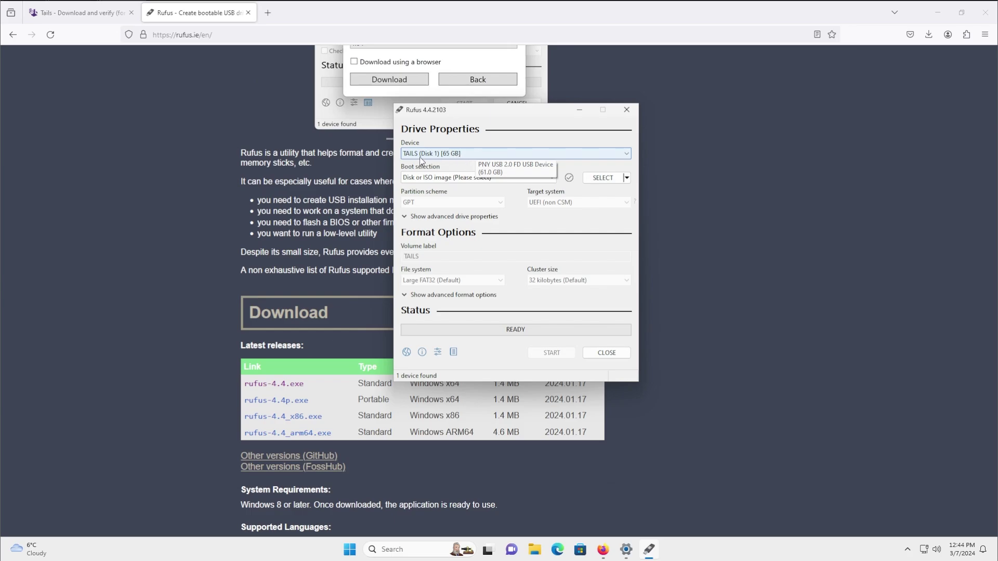
left_click(470, 154)
left_click(482, 156)
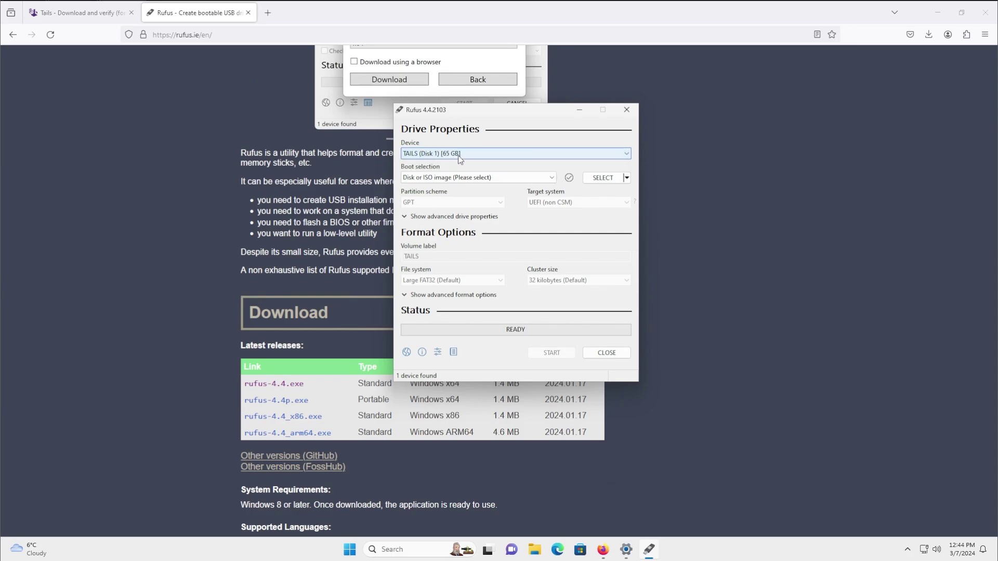
left_click(450, 177)
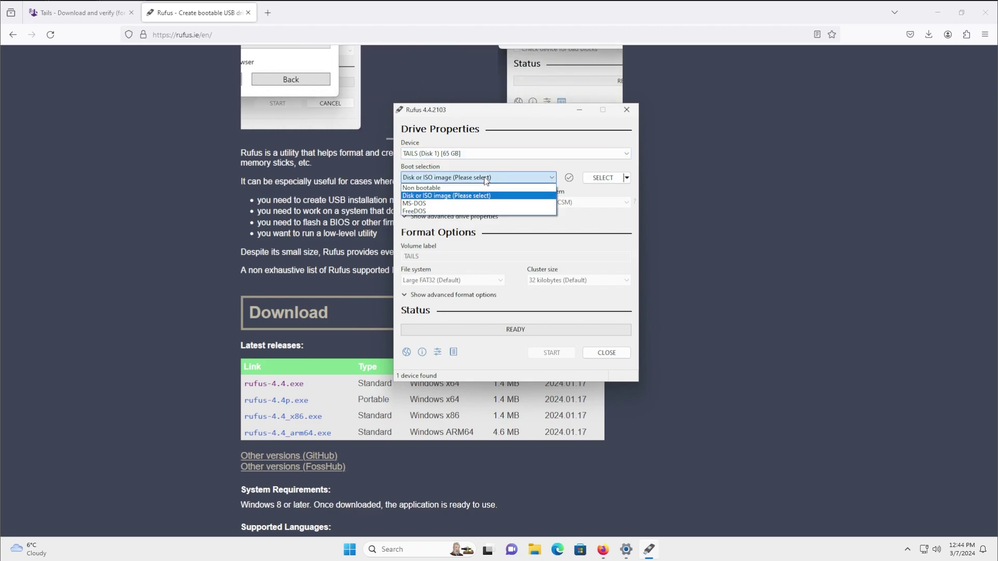
left_click(450, 175)
left_click(522, 177)
left_click(523, 178)
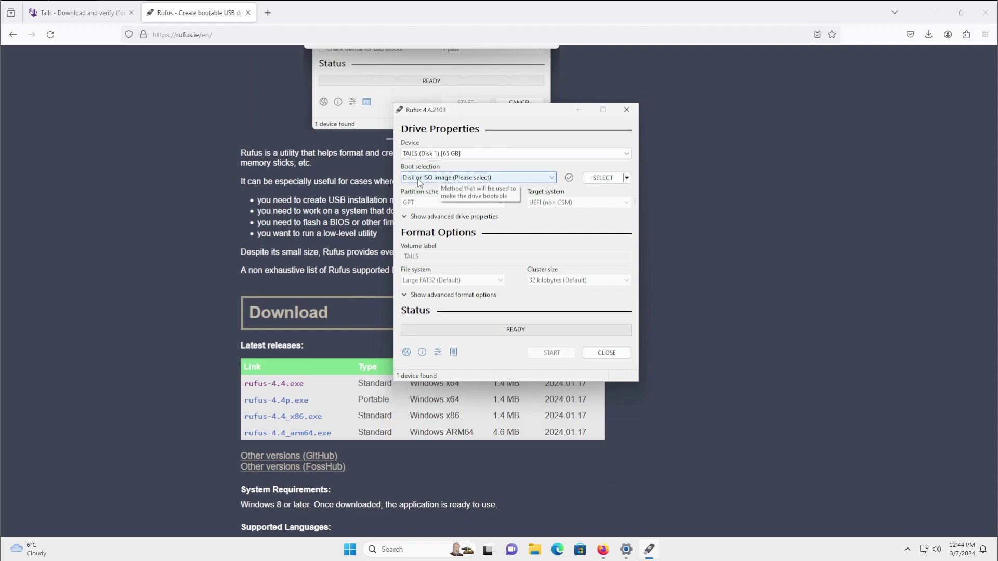
left_click(600, 177)
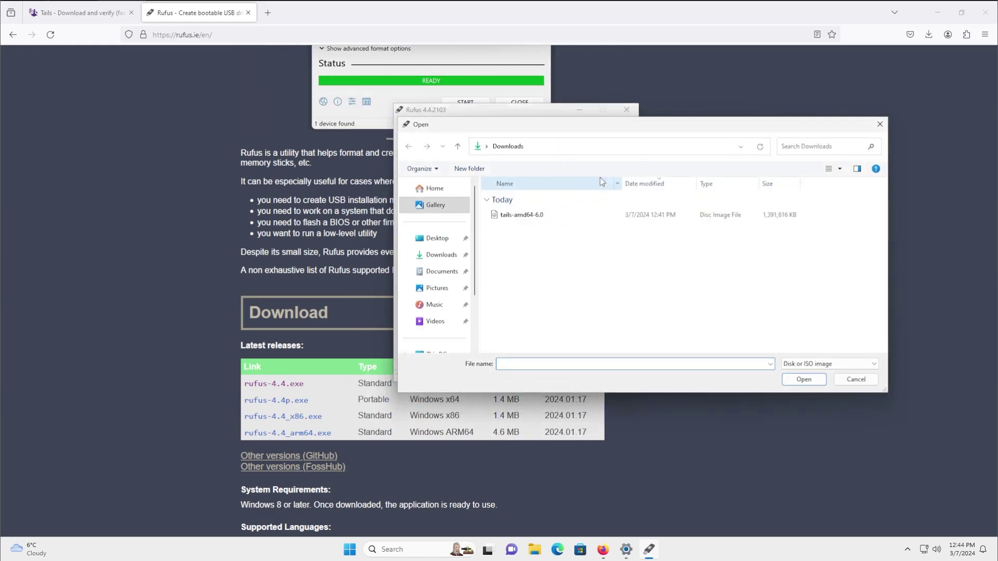
- Load tails-amd64-6.0.img as the boot image and start writing it to the stick
left_click(564, 214)
left_click(803, 380)
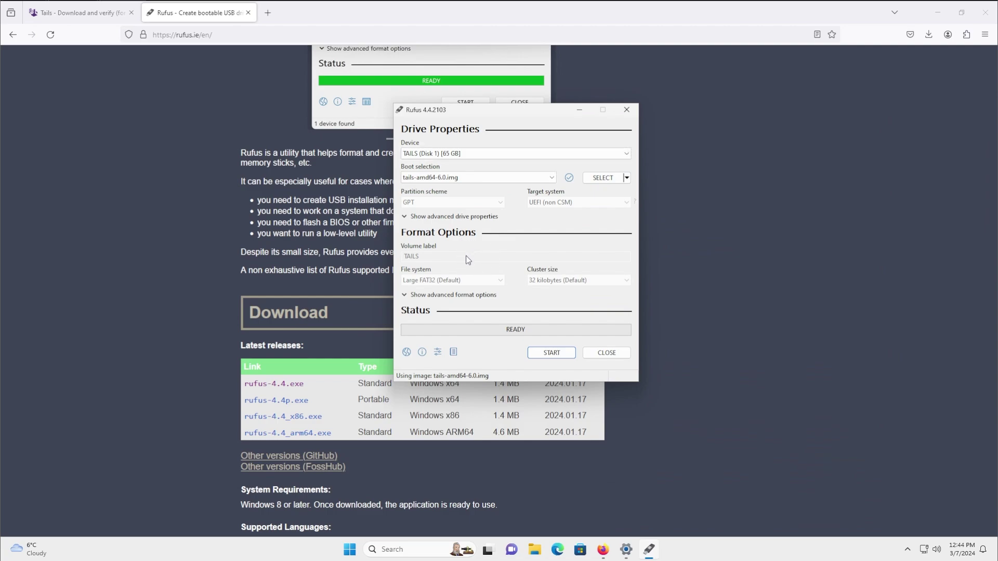
left_click(439, 216)
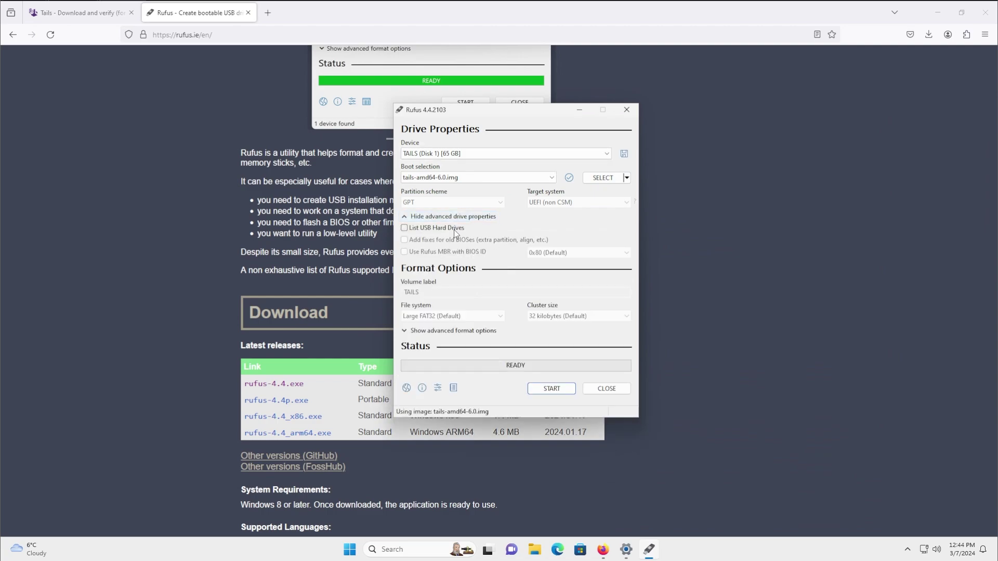
left_click(439, 217)
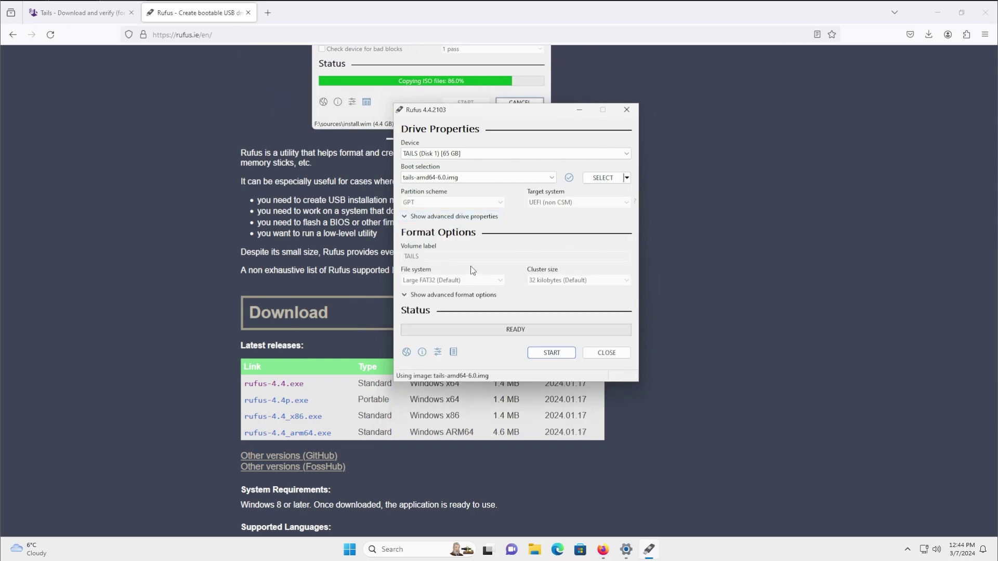
left_click(549, 353)
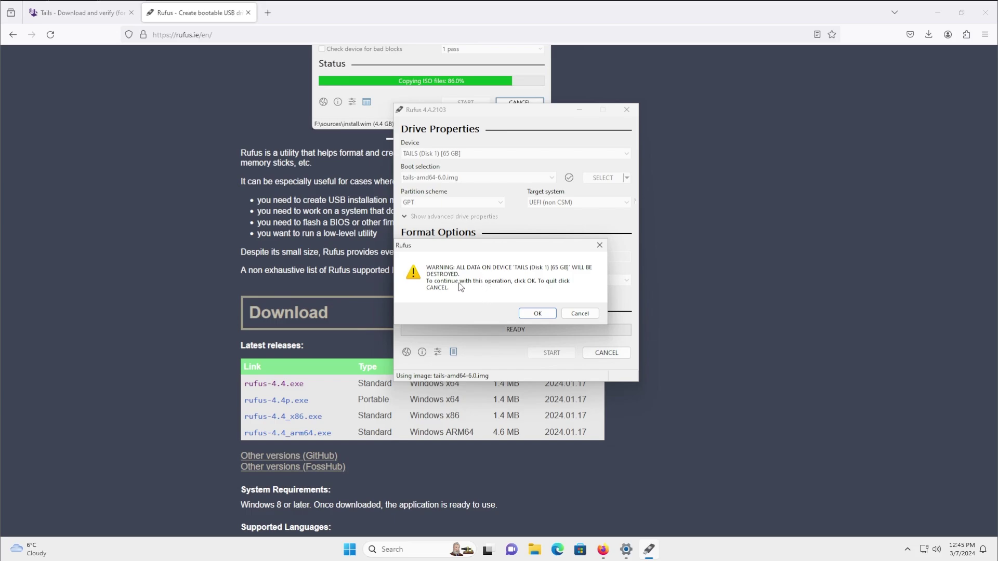
- Accept the warning that all data on the TAILS drive will be destroyed
left_click(535, 313)
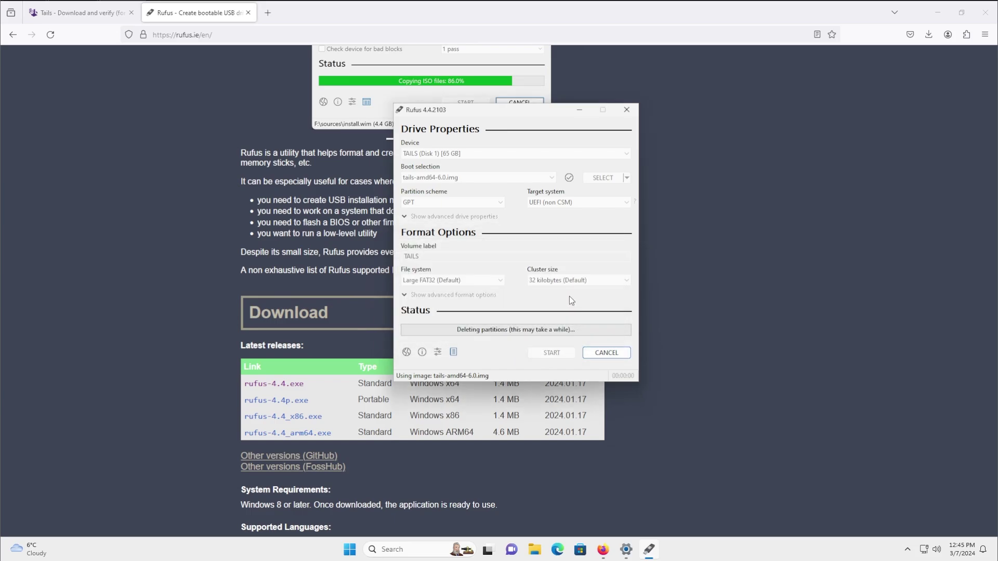